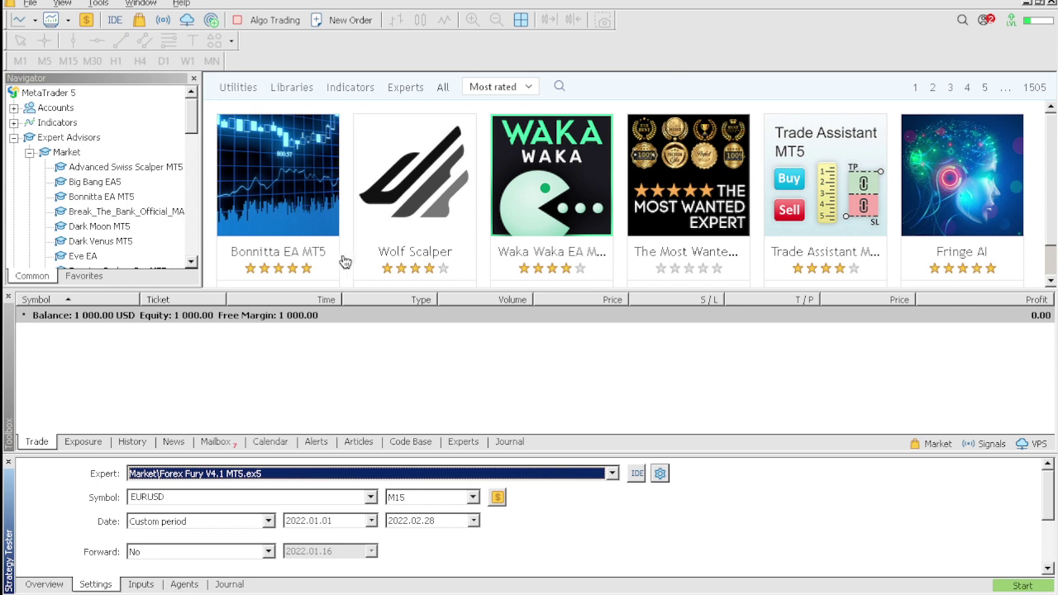
Set the strategy tester's initial deposit to 1000 USD for the Forex Fury V4.1 MT5 test
click(142, 585)
click(96, 584)
scroll(589, 516, down, 3)
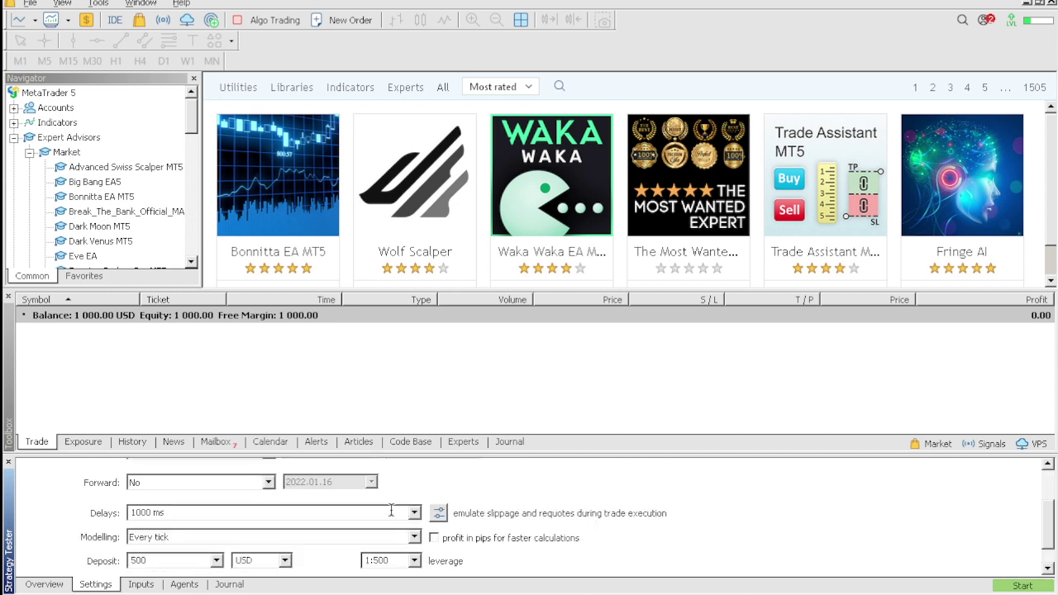
double_click(144, 560)
click(144, 560)
double_click(143, 560)
text(1000)
Set the expert's One Set Trade per Day input to true
click(143, 584)
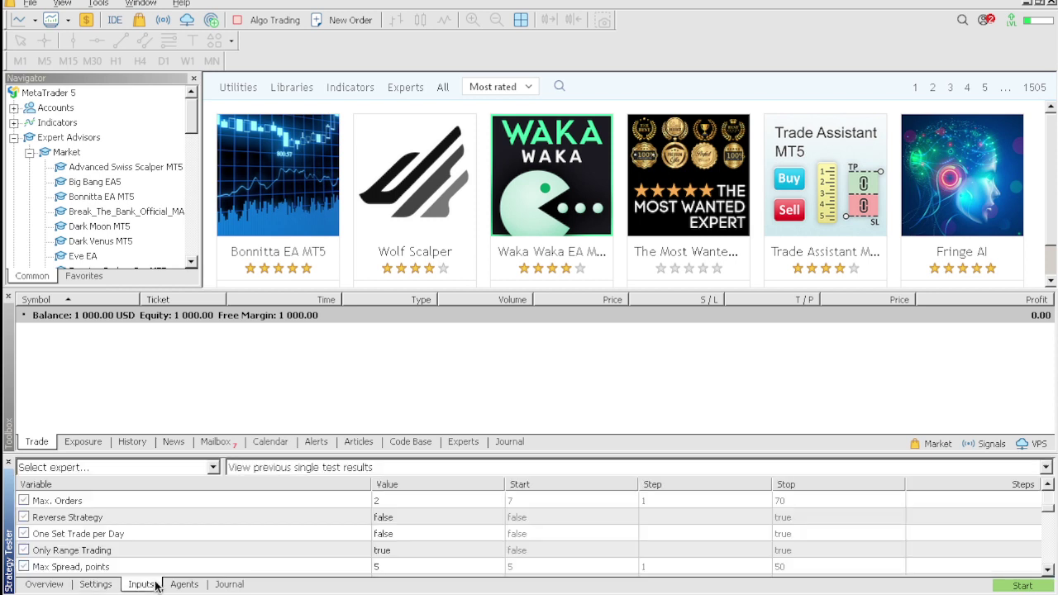
click(389, 534)
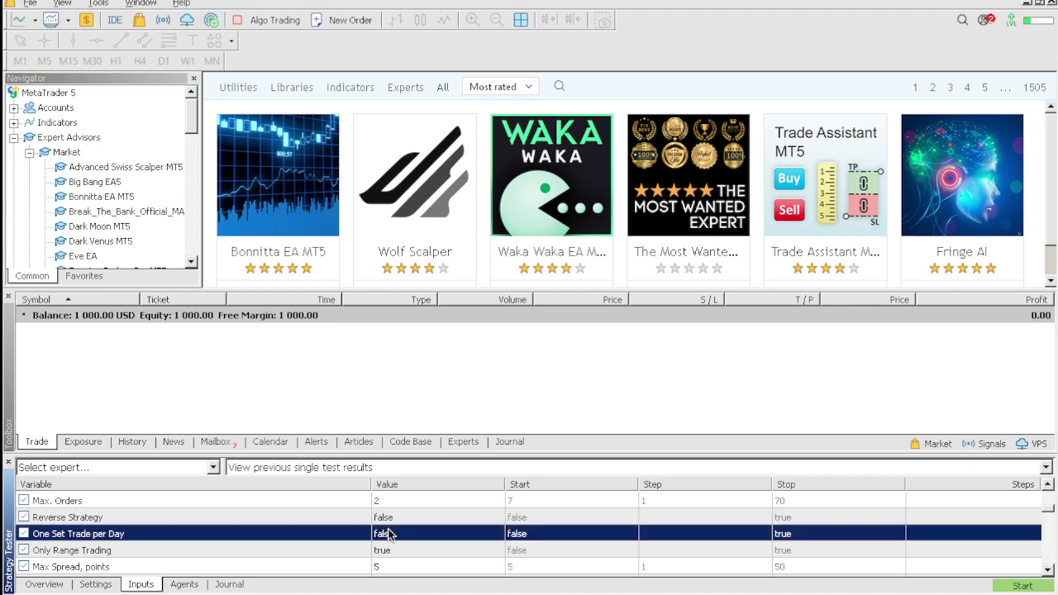
click(389, 534)
click(389, 534)
click(389, 561)
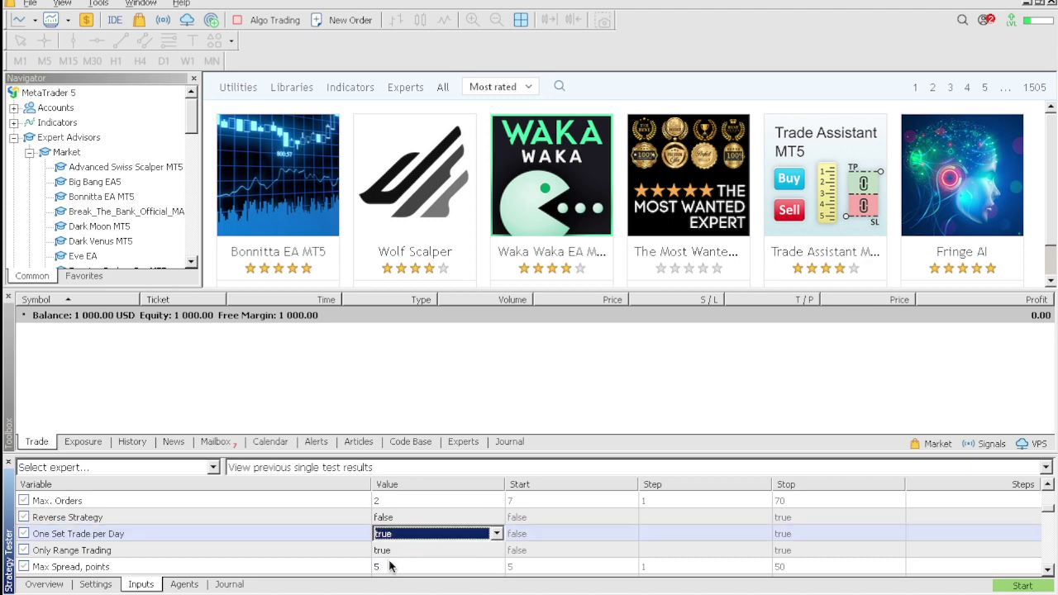
click(336, 533)
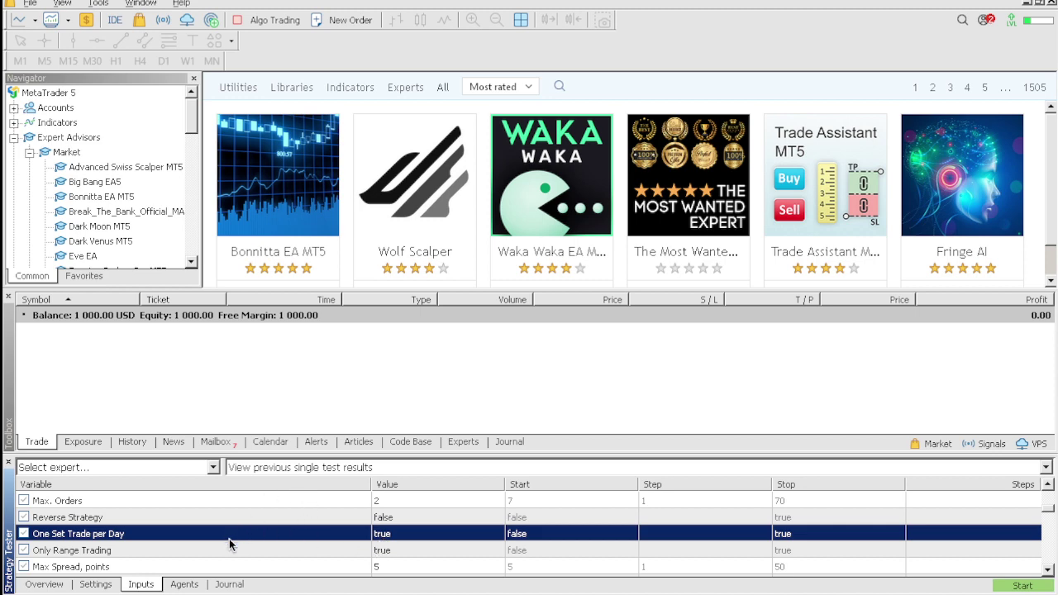
Set the expert's Only Range Trading input to false
click(401, 550)
click(401, 551)
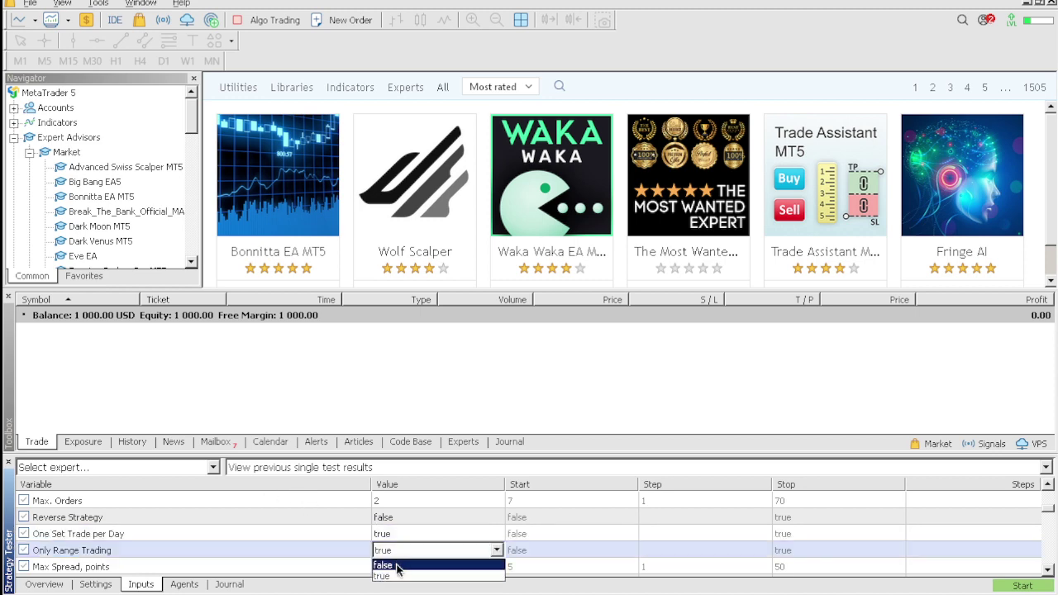
click(401, 564)
click(412, 534)
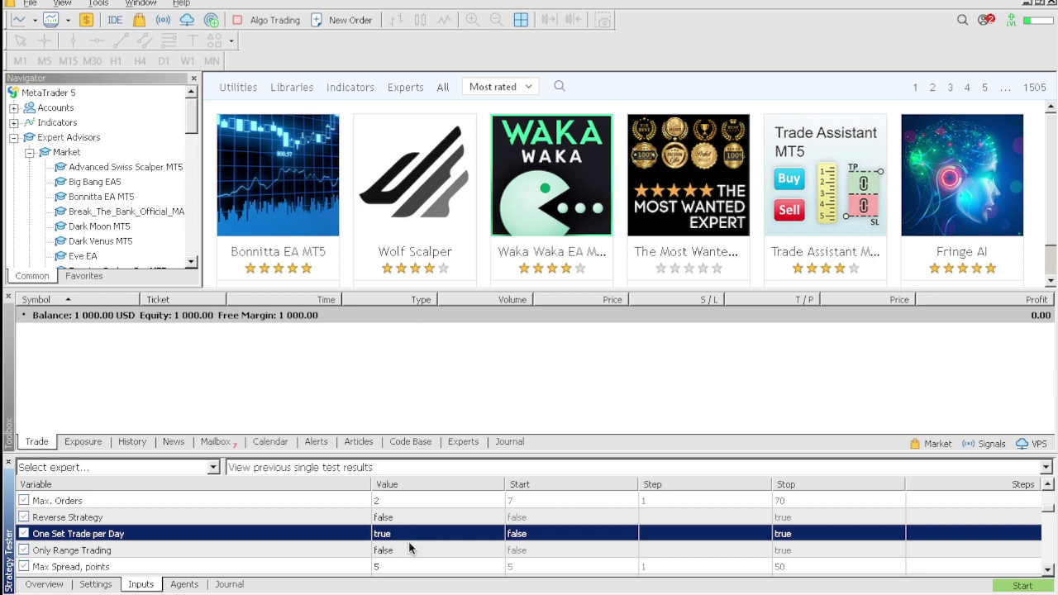
Set the Only Range Trading input back to true
click(408, 551)
click(408, 551)
click(395, 577)
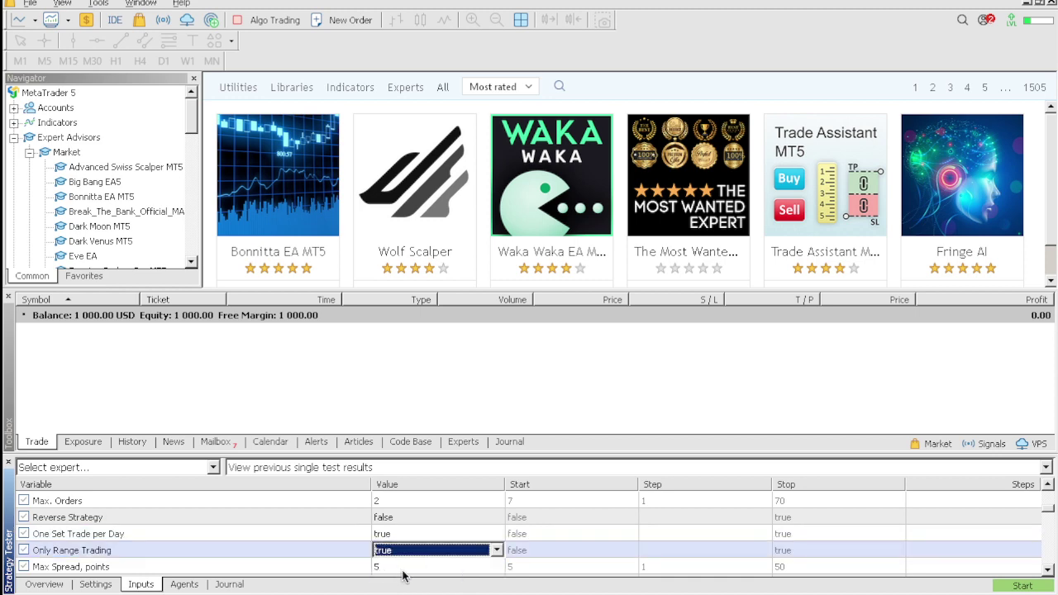
click(598, 534)
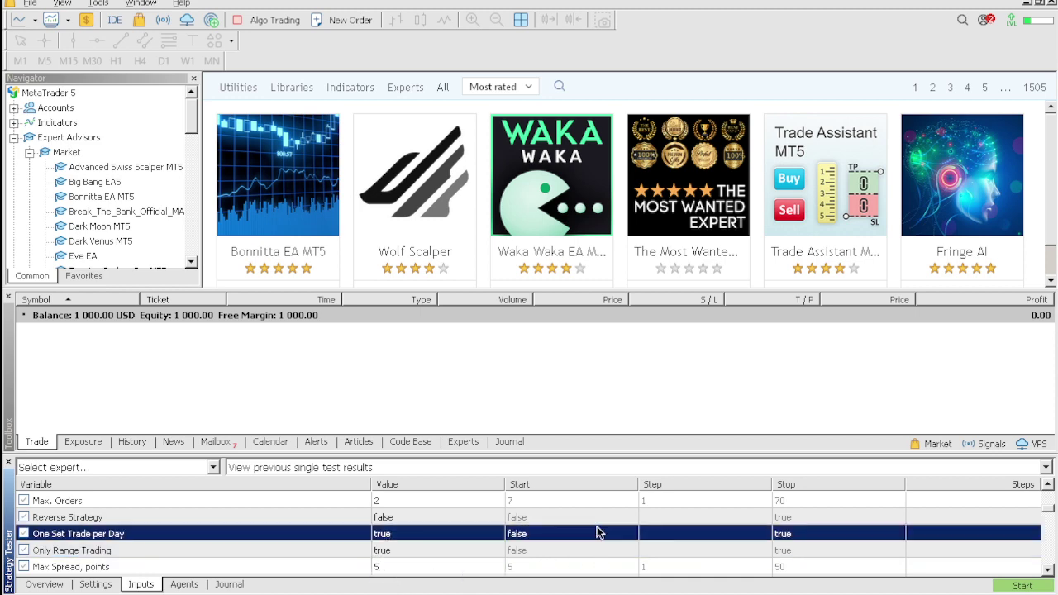
Set the Use Trailing Stop input to true in the expert's Trailing Stop section
scroll(597, 532, down, 2)
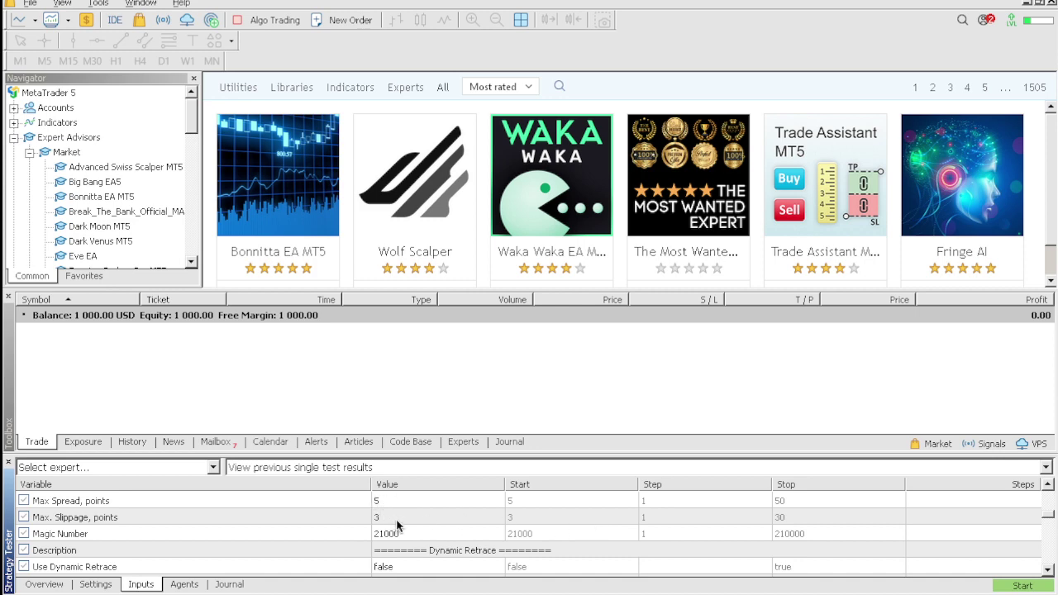
scroll(400, 536, down, 3)
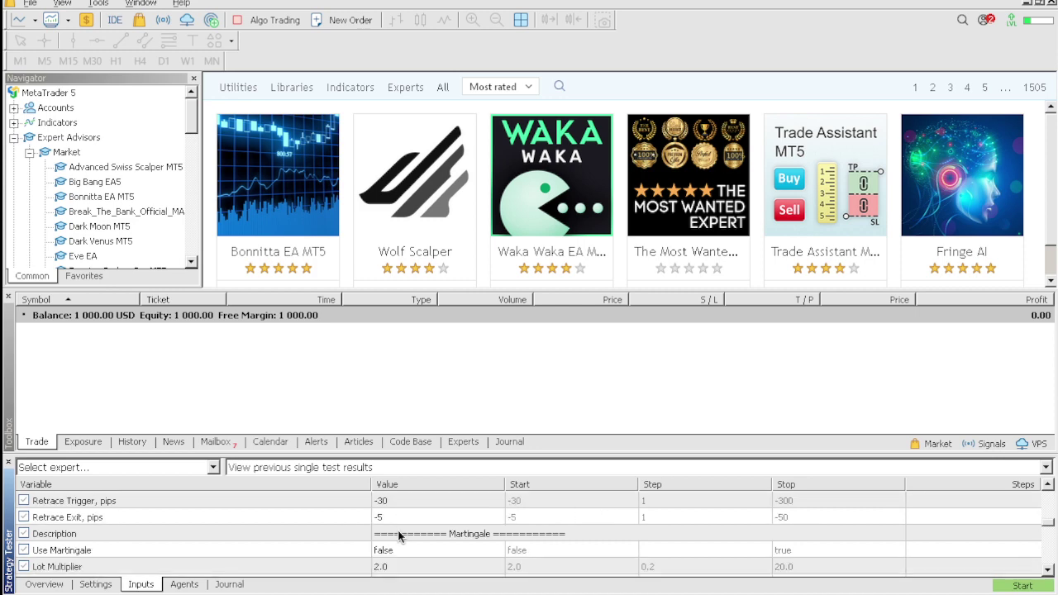
scroll(399, 536, down, 4)
scroll(399, 536, up, 1)
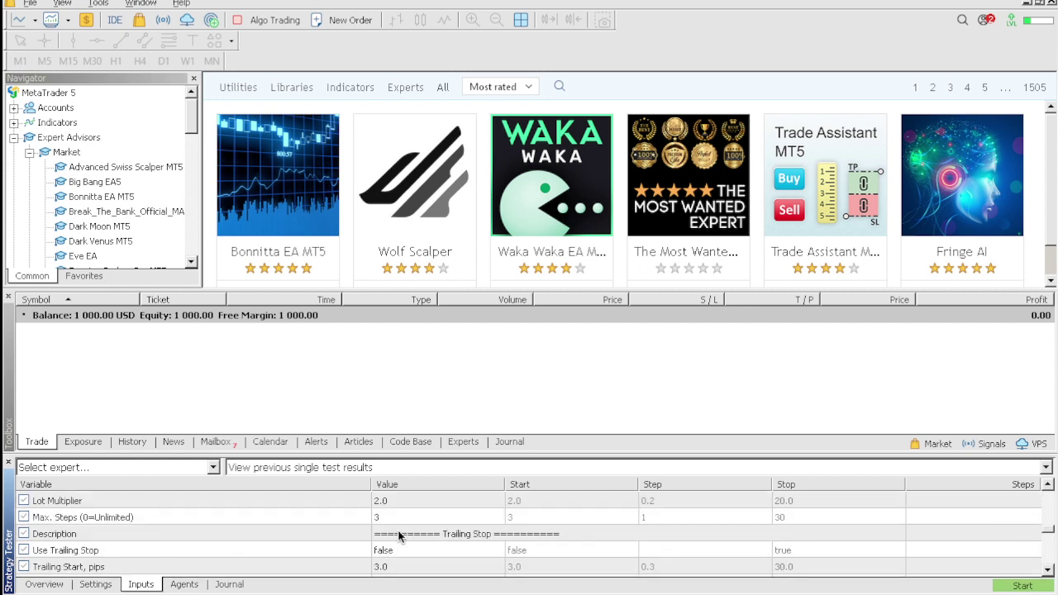
scroll(400, 536, down, 1)
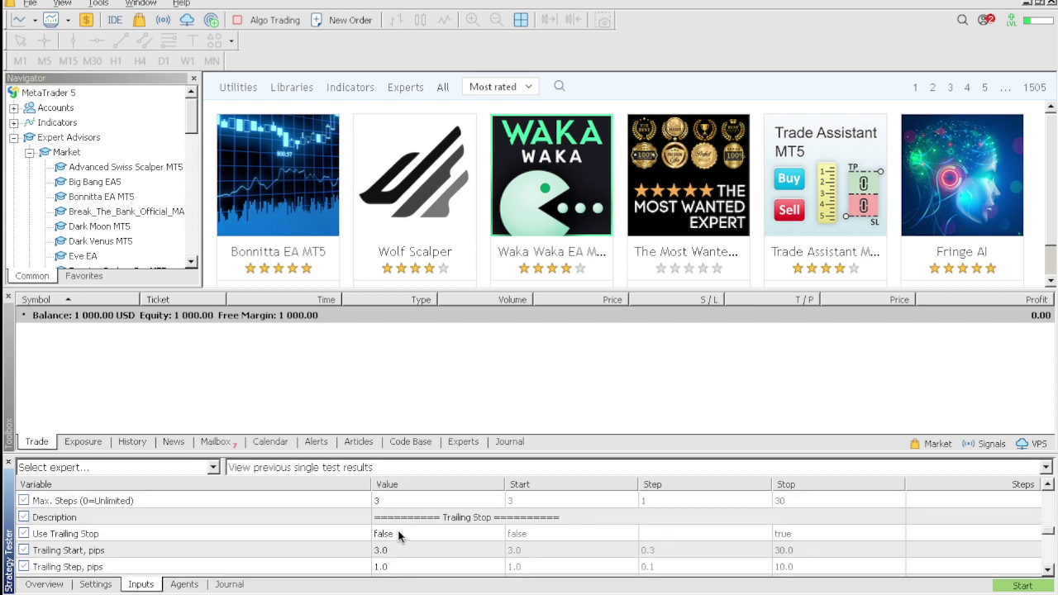
click(398, 535)
click(398, 536)
click(396, 560)
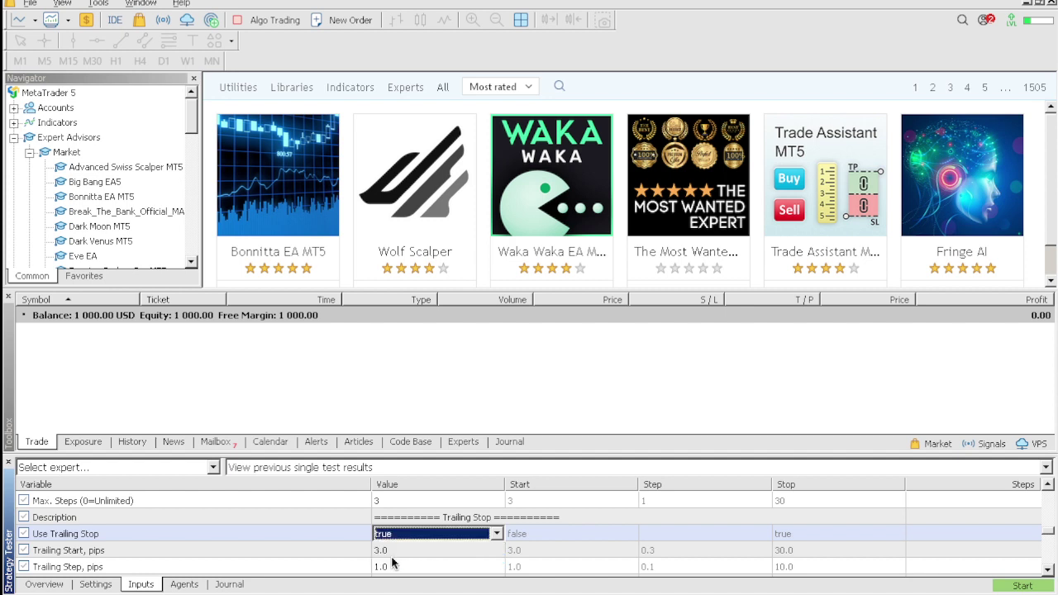
Set the trailing stop's Trailing Start value to 20 pips
click(388, 556)
click(387, 552)
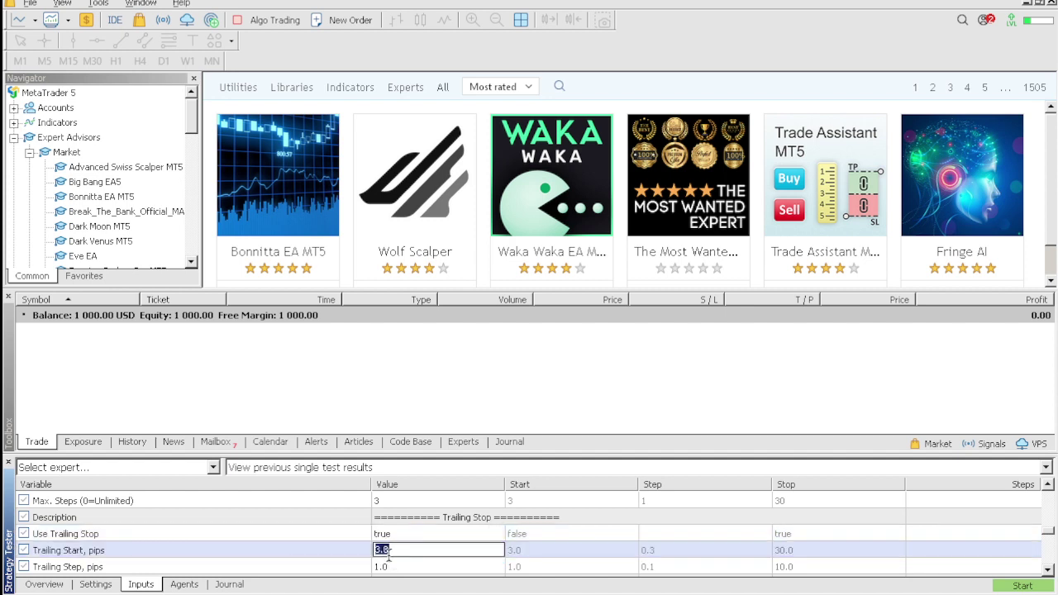
text(20)
click(405, 539)
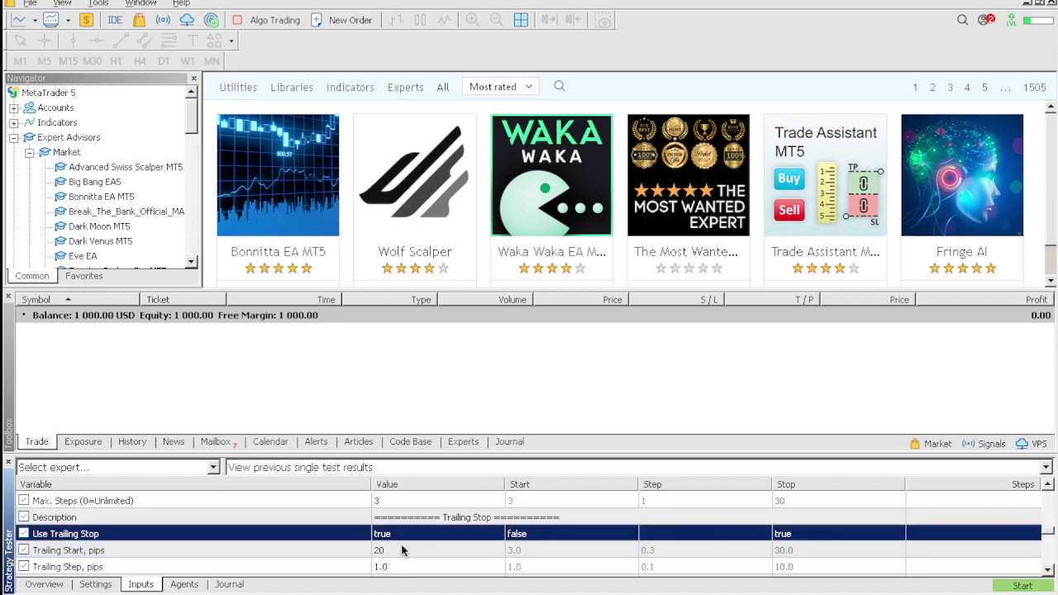
Set the Fixed Lot Size in the expert's Trade Settings section to 0.3
scroll(397, 563, down, 1)
scroll(398, 563, up, 1)
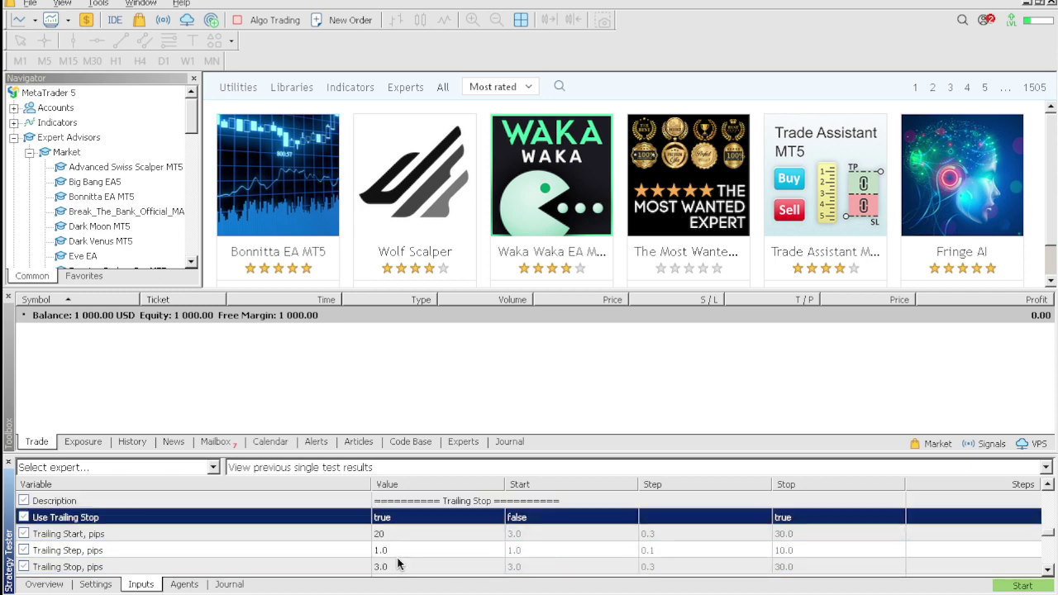
scroll(397, 563, down, 2)
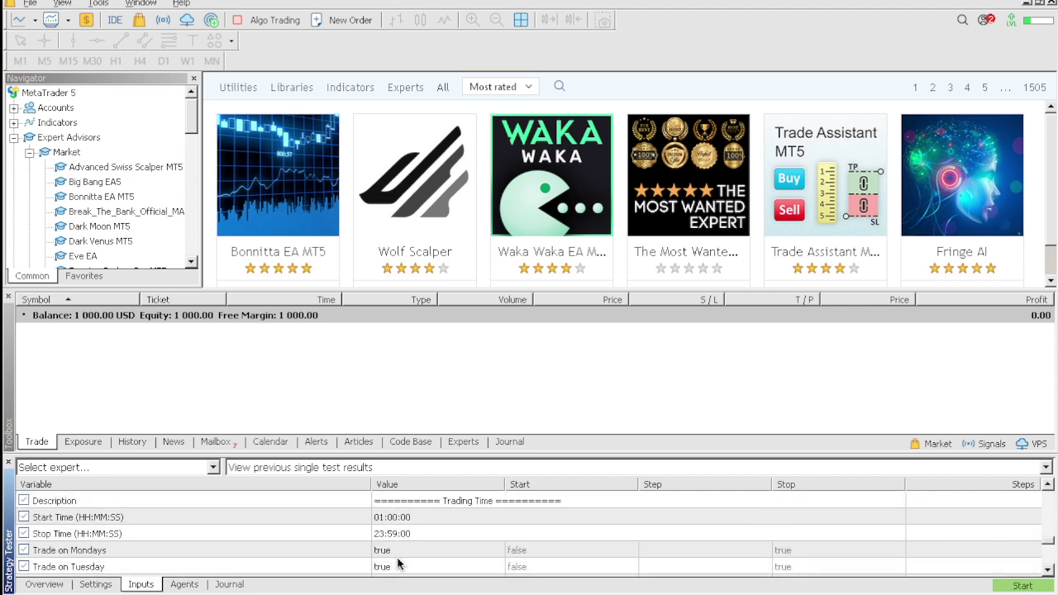
scroll(383, 521, up, 5)
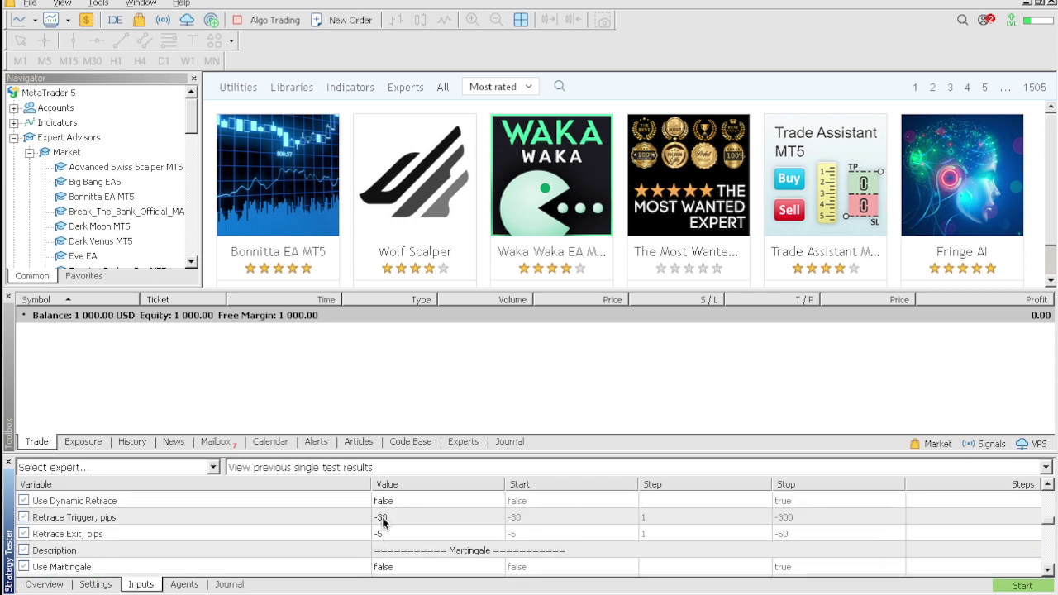
scroll(383, 521, up, 5)
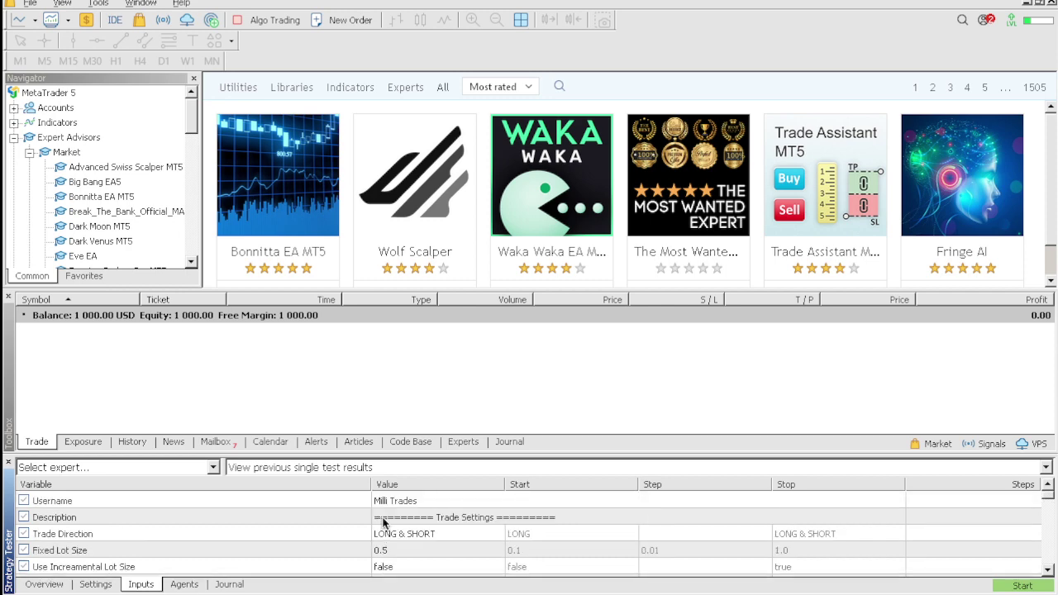
scroll(383, 521, down, 1)
double_click(385, 533)
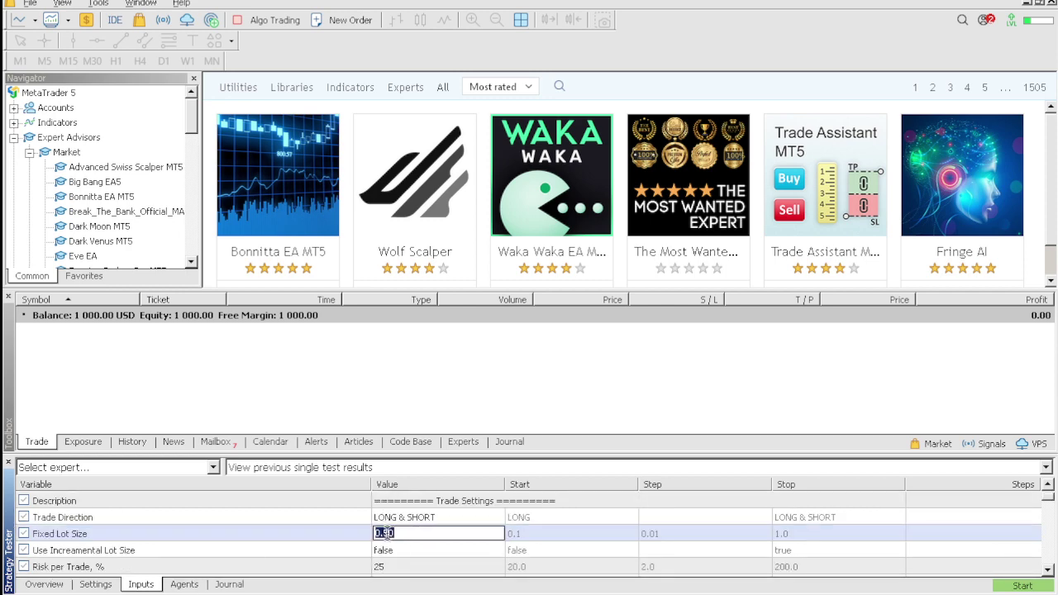
click(387, 534)
key(BackSpace)
text(3)
click(404, 551)
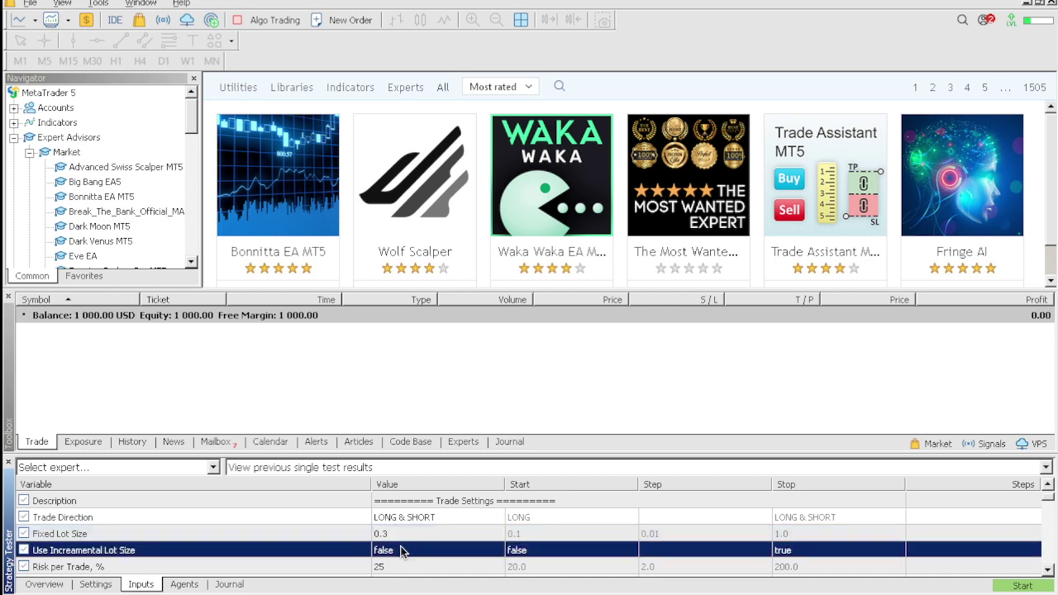
Set the expert's Take Profit input to 20 pips
scroll(404, 553, down, 1)
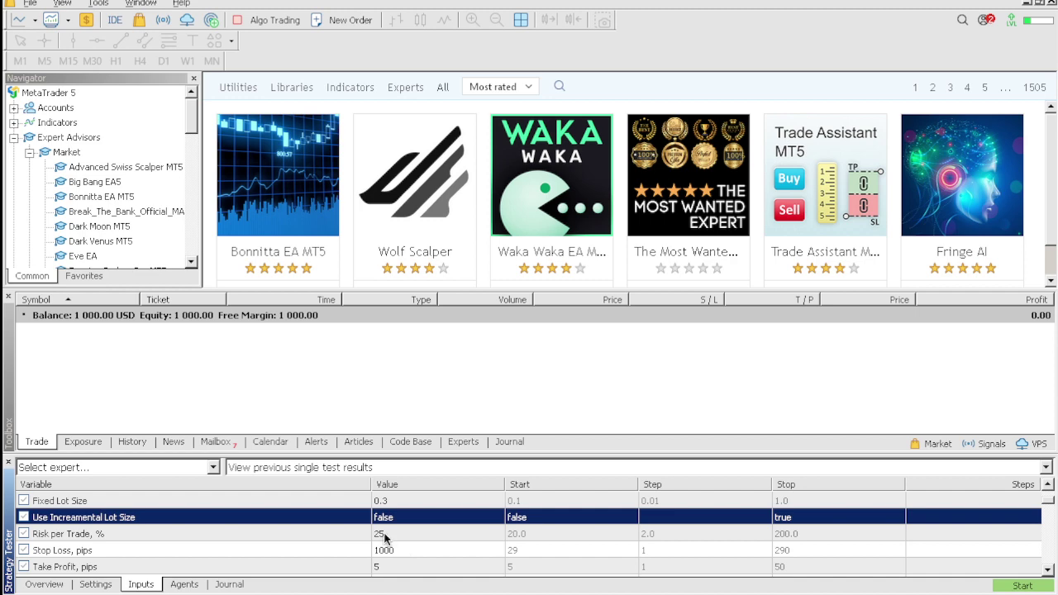
click(387, 550)
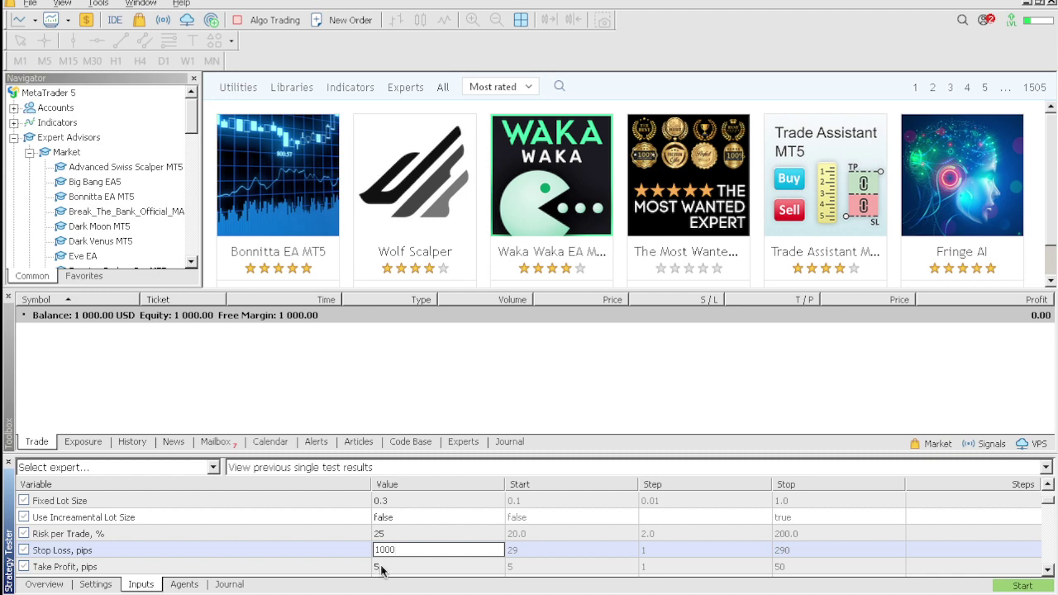
click(380, 567)
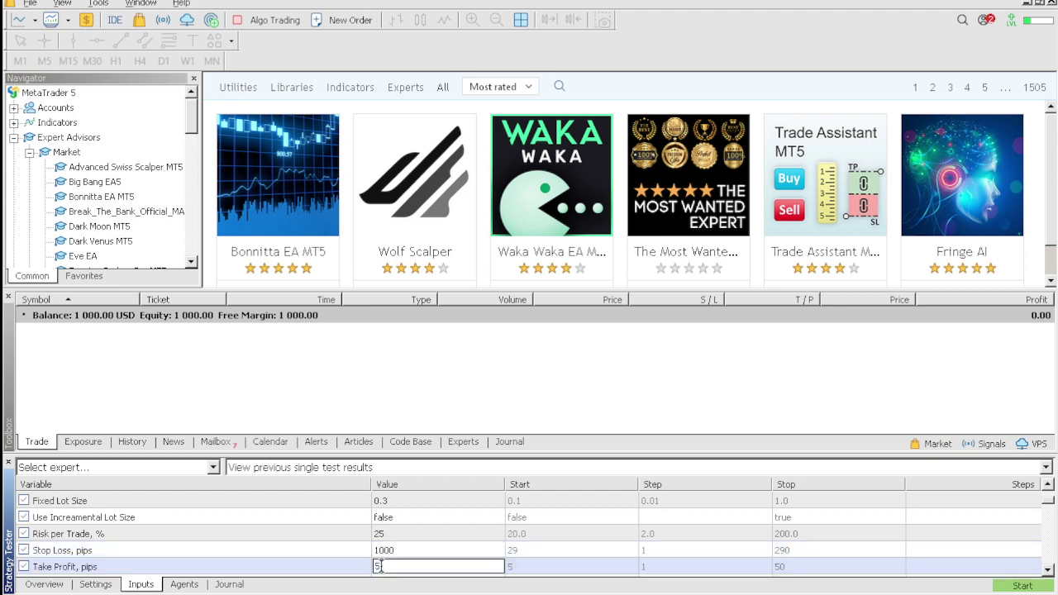
text(200)
key(BackSpace)
click(391, 549)
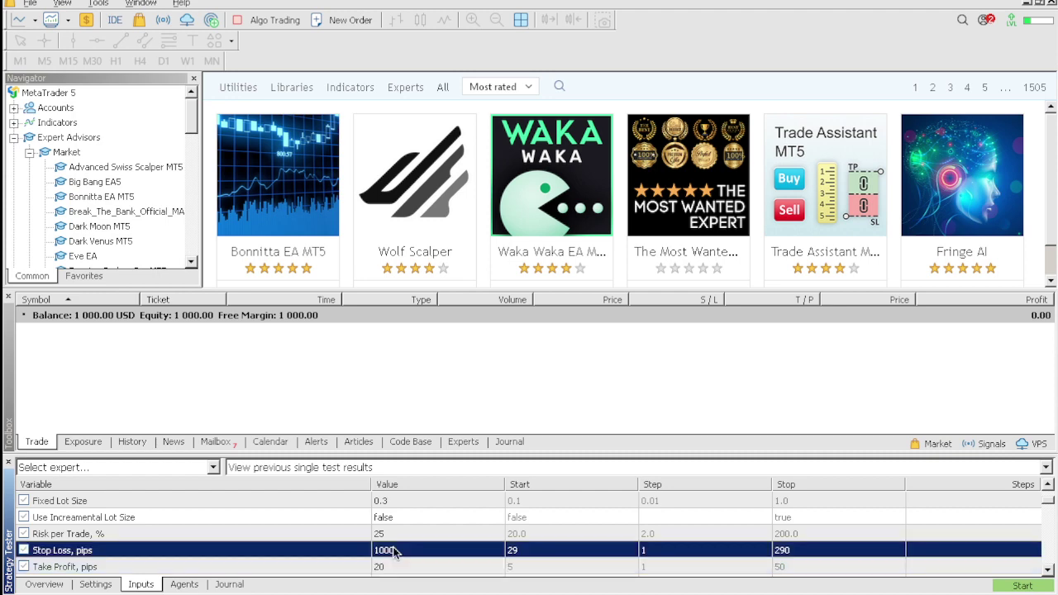
click(392, 549)
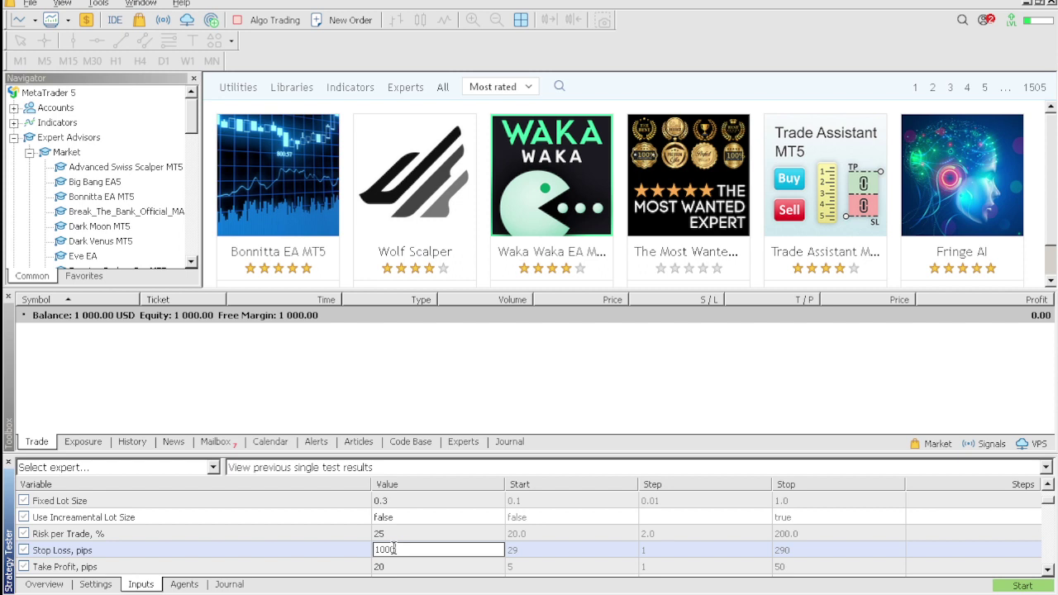
Change the Take Profit input to 50 pips
click(381, 567)
click(382, 566)
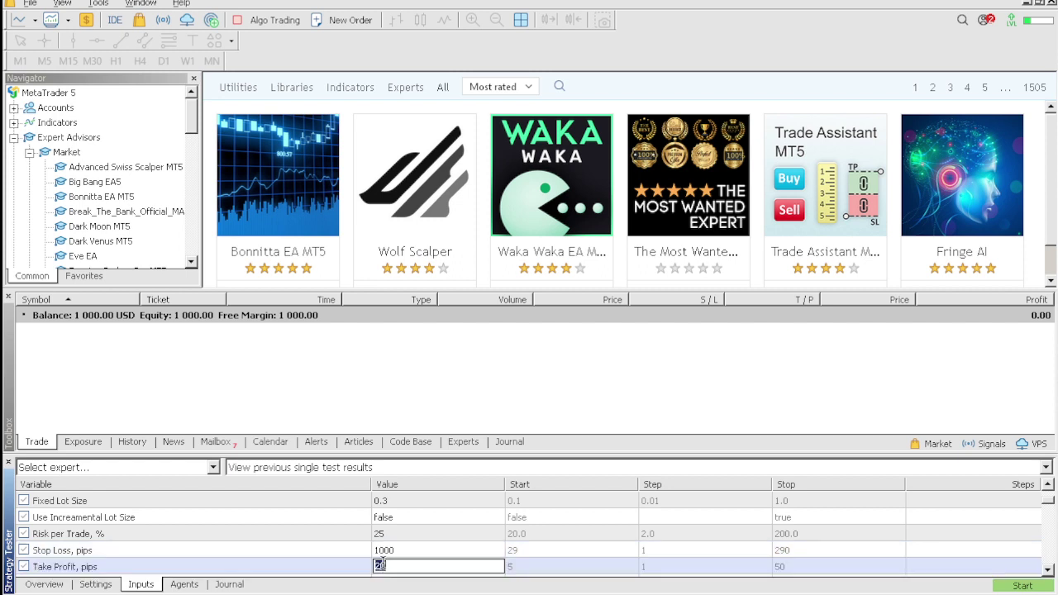
text(50)
click(392, 550)
click(392, 550)
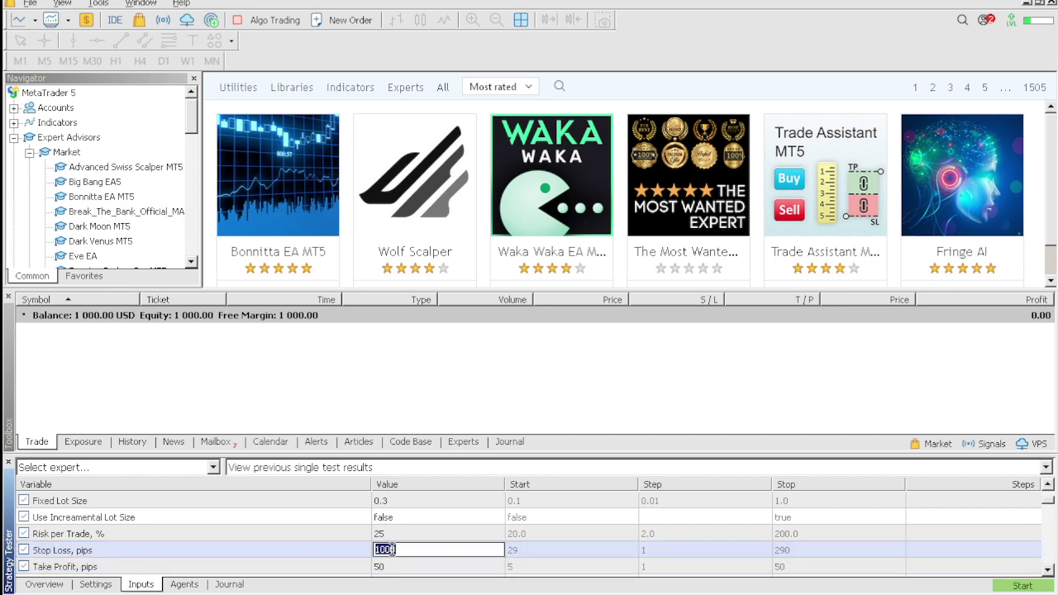
Raise the Take Profit input to 100 pips
click(382, 570)
click(382, 570)
text(1)
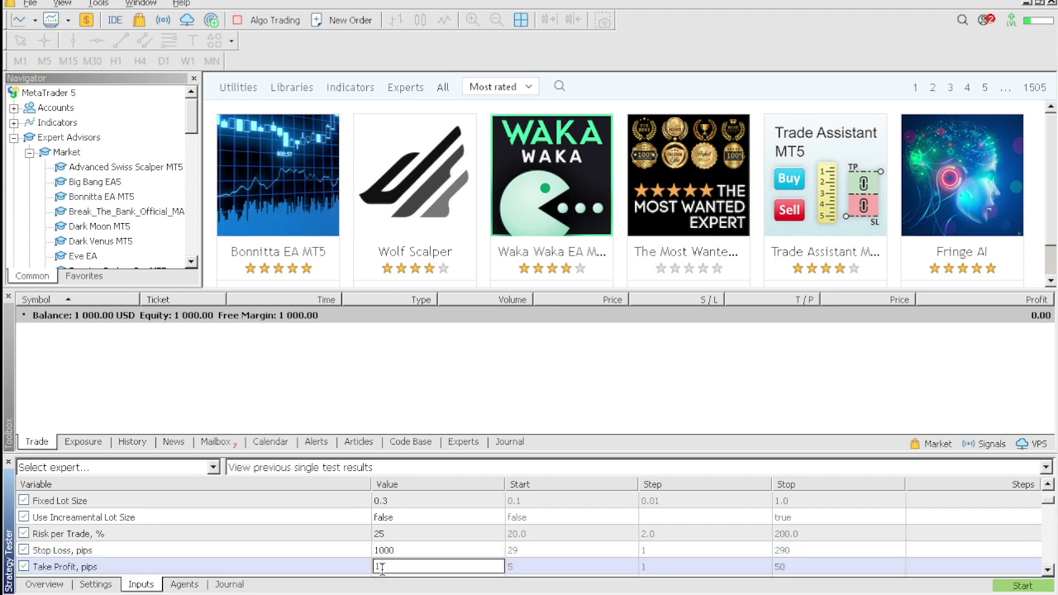
text(00)
double_click(397, 550)
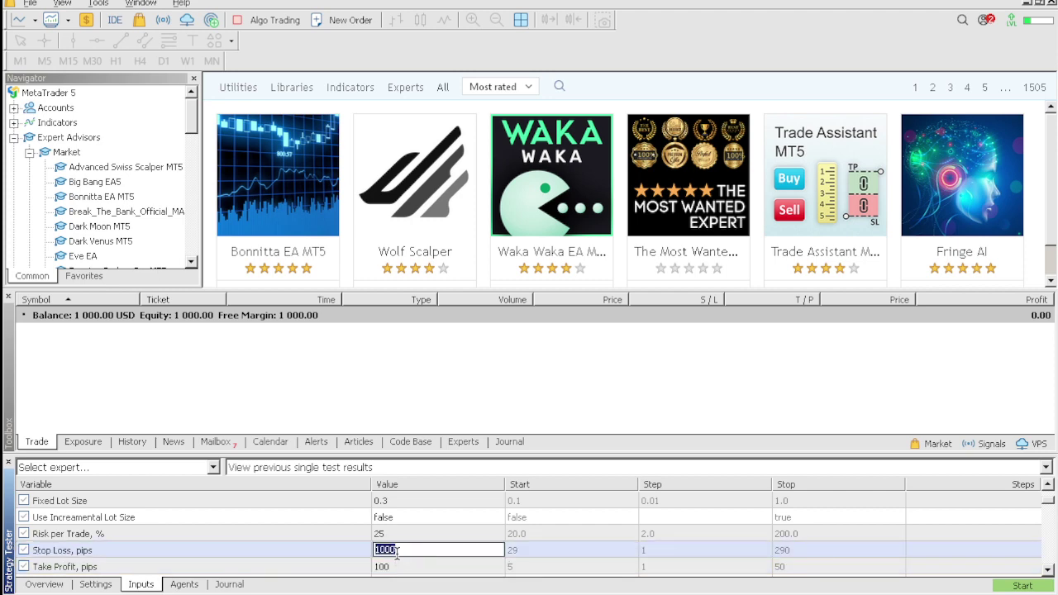
Set the Take Profit input to 200 pips
click(385, 567)
click(383, 567)
text(200)
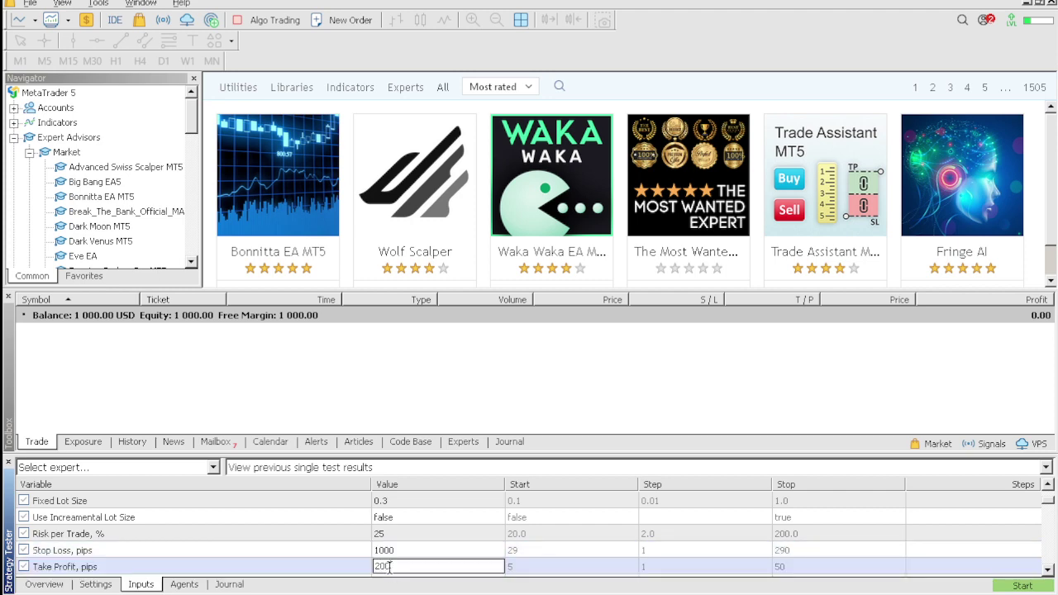
Set the Stop Loss input to 100 pips and start the strategy test
click(406, 550)
click(406, 551)
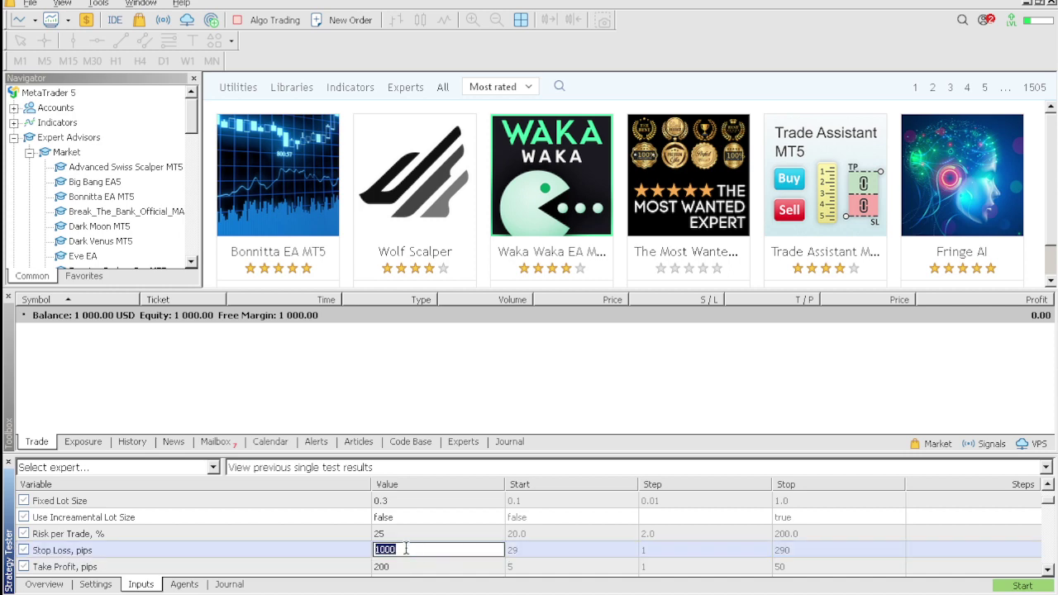
text(1000)
click(436, 521)
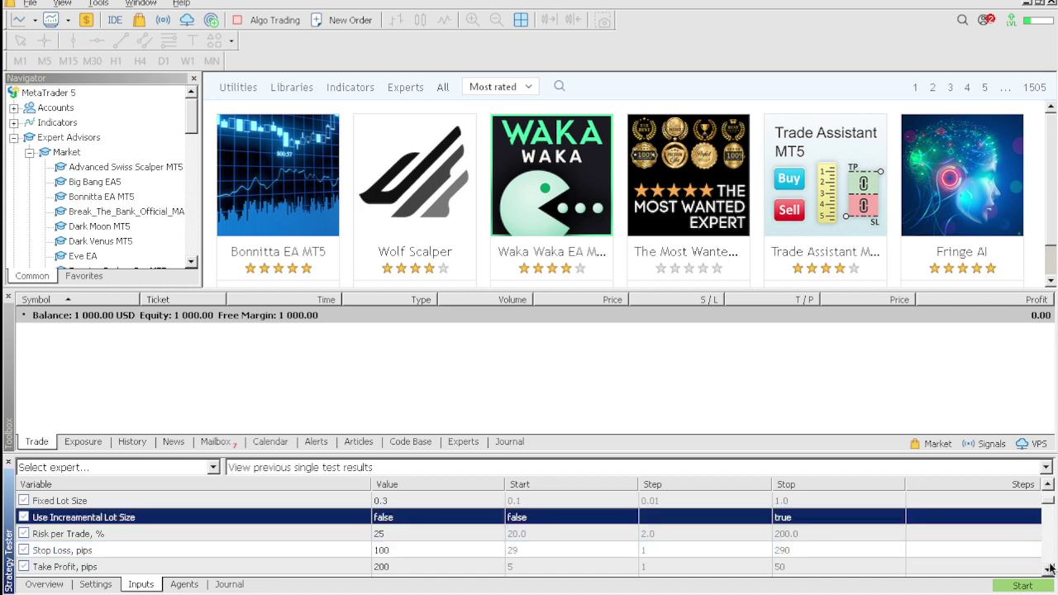
click(1024, 586)
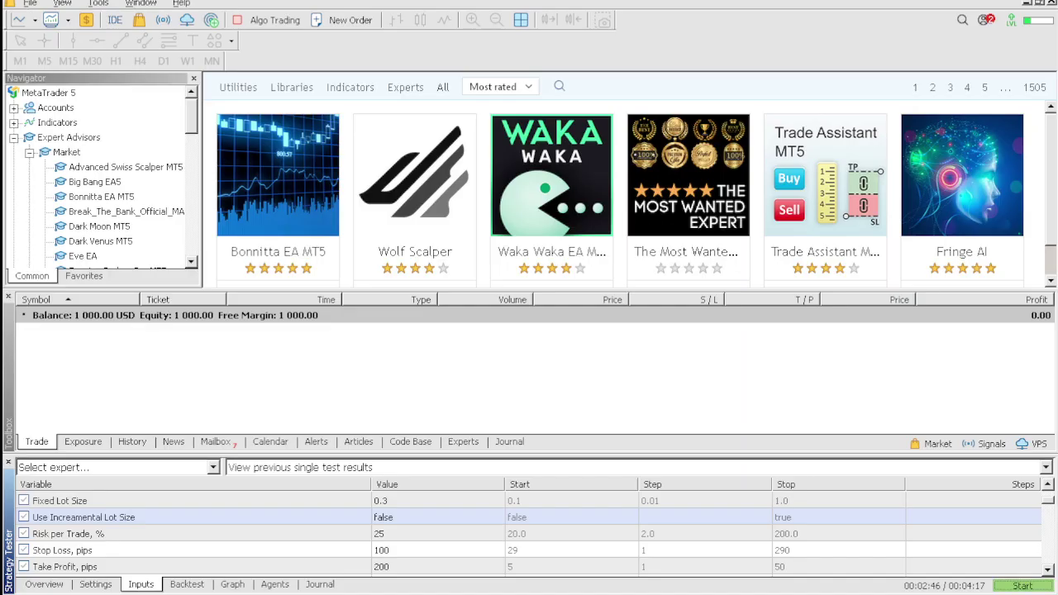
Set the One Set Trade per Day input to false in the expert's parameters
click(94, 585)
click(140, 585)
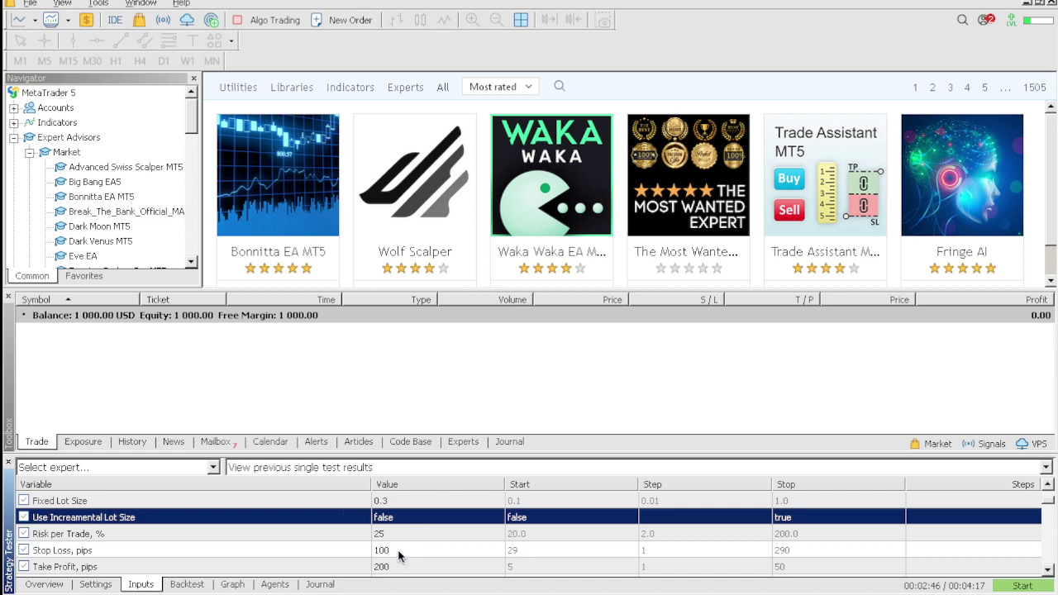
scroll(400, 521, up, 1)
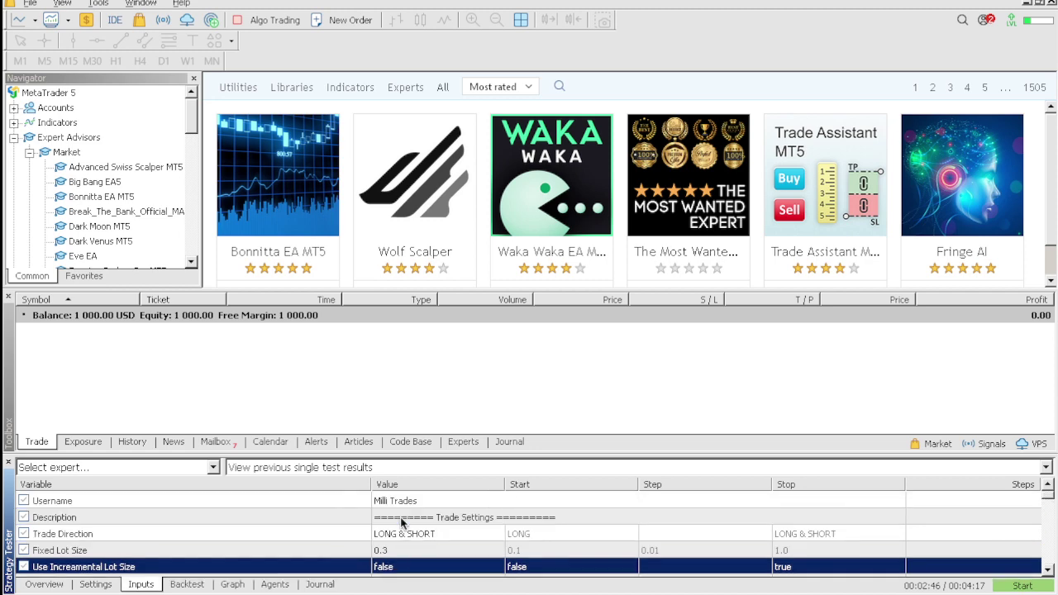
scroll(400, 520, down, 3)
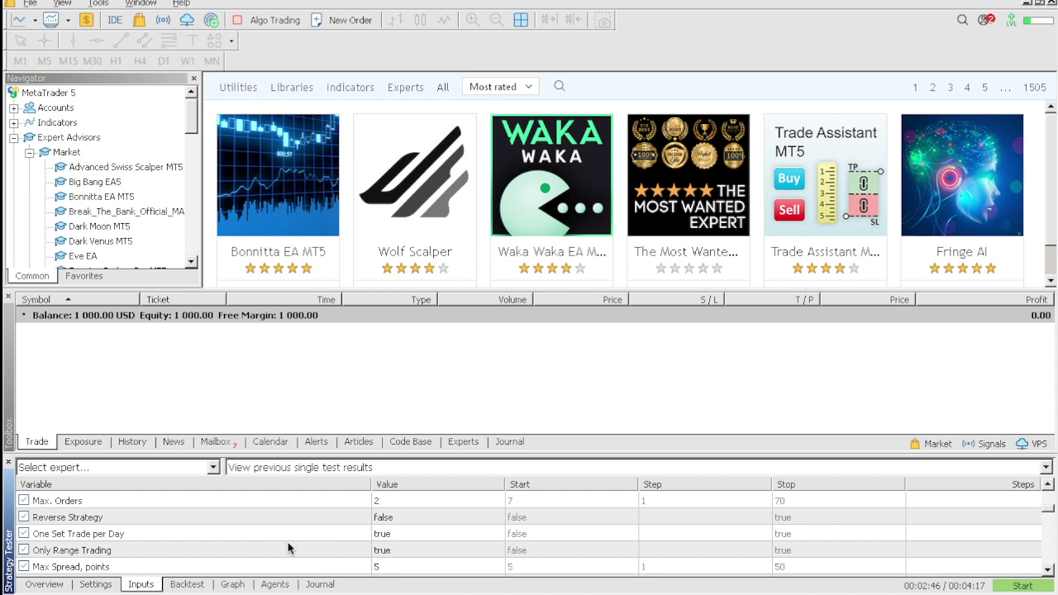
double_click(391, 539)
click(391, 539)
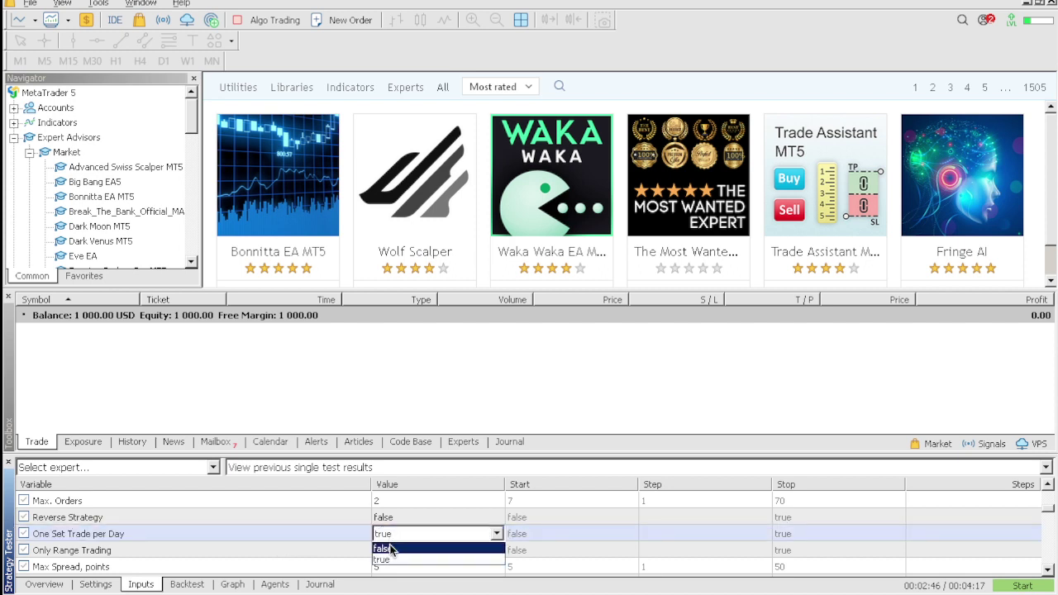
click(392, 549)
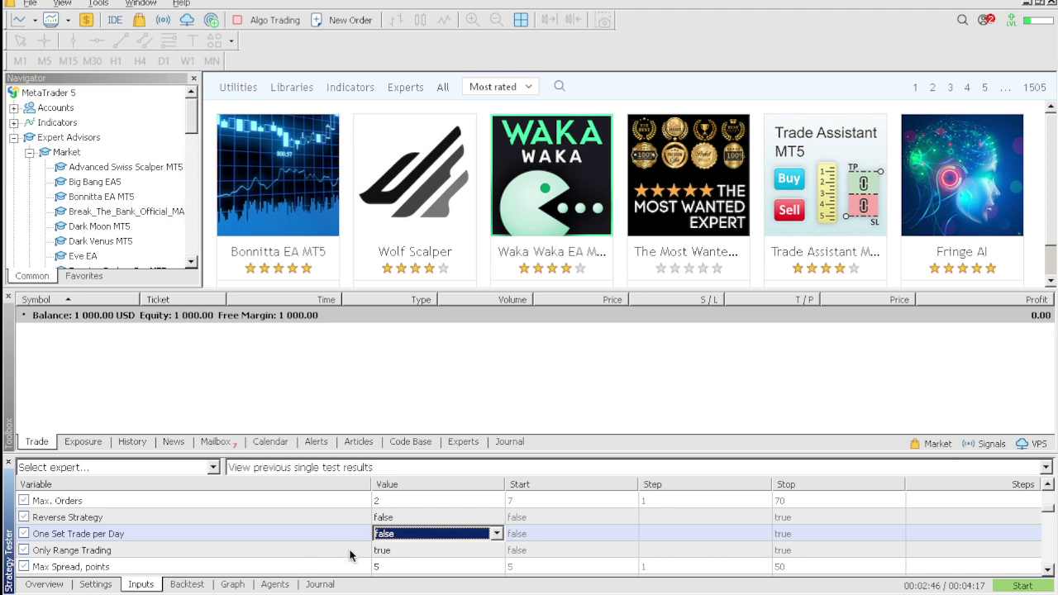
Set the Only Range Trading input to false
double_click(396, 551)
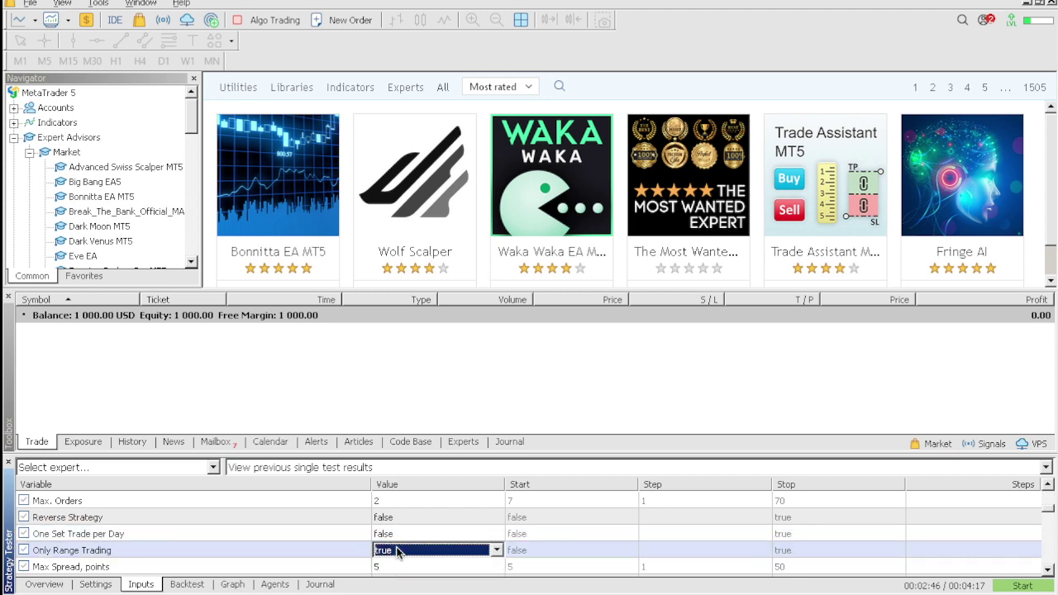
click(398, 552)
click(397, 569)
Set the Reverse Strategy input to true and start the strategy test
double_click(392, 518)
click(392, 518)
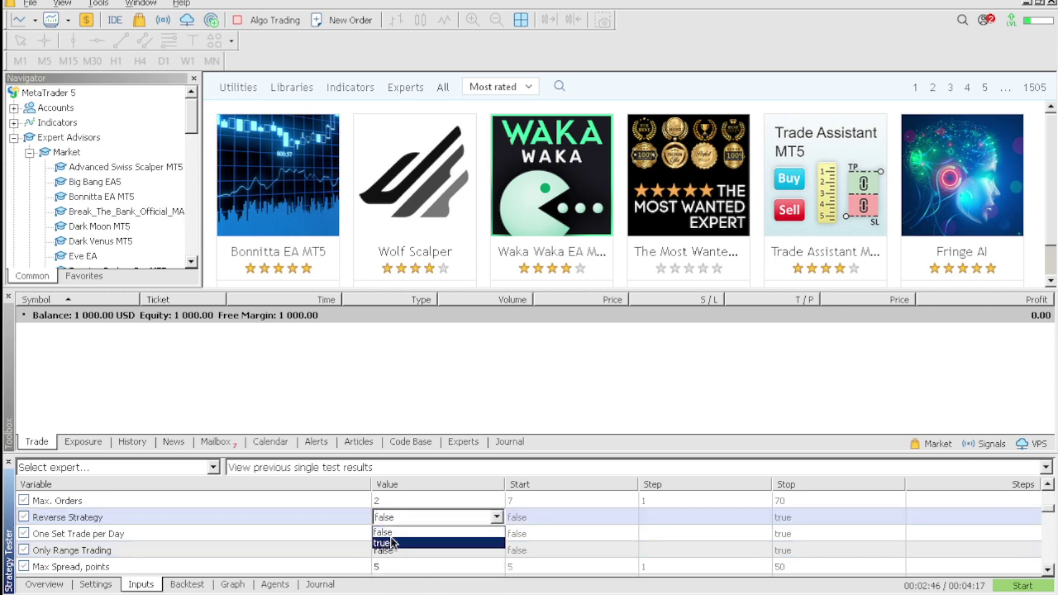
click(392, 542)
click(1031, 586)
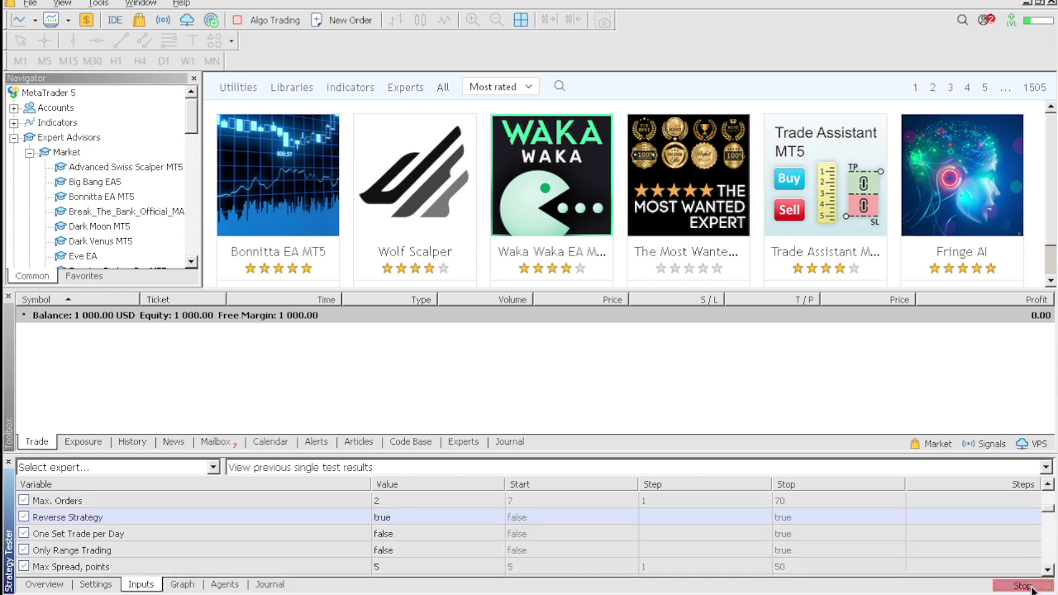